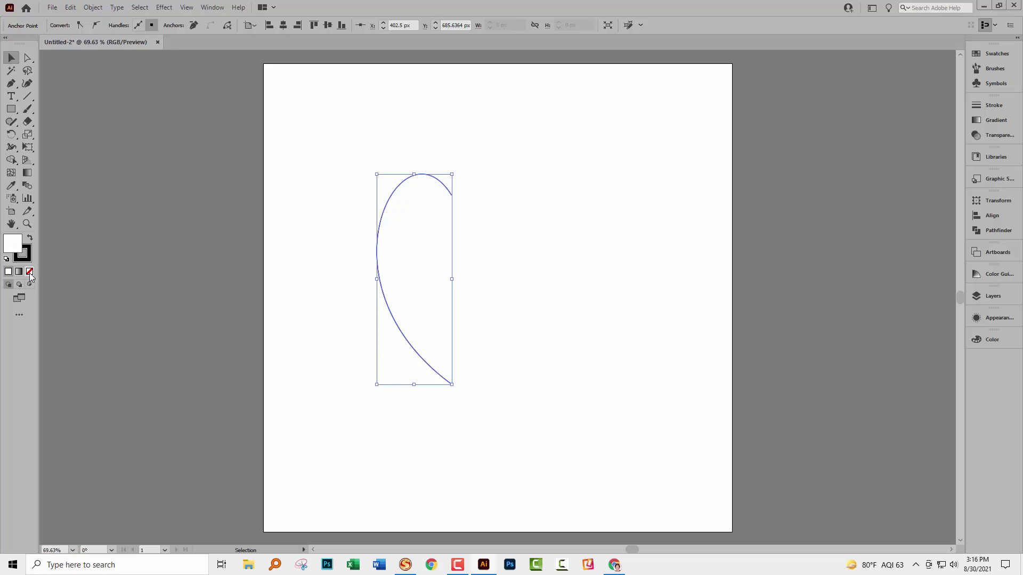
Step: Remove the half-heart path's fill and set its stroke weight to 5 pt
left_click(30, 272)
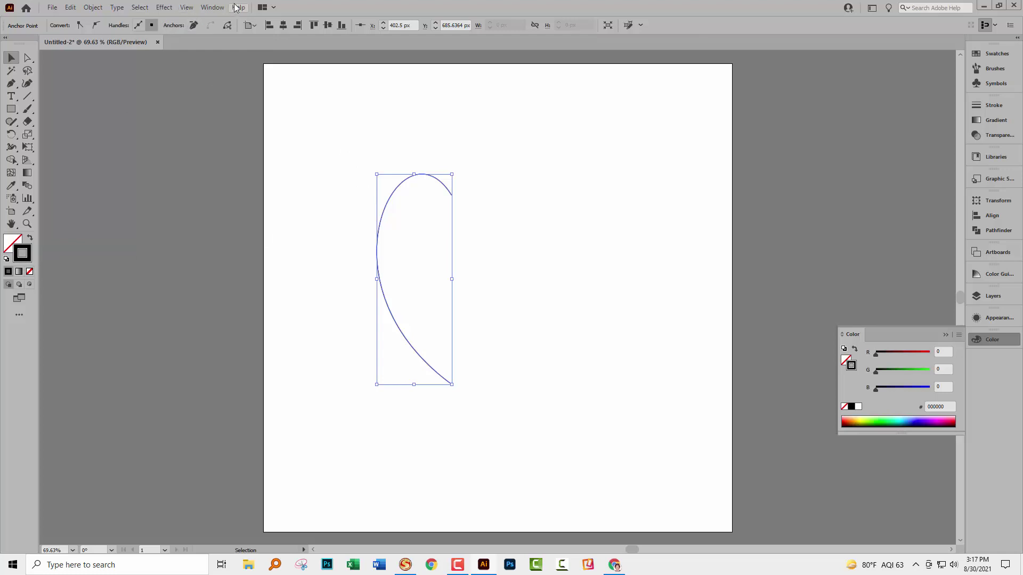
left_click(213, 8)
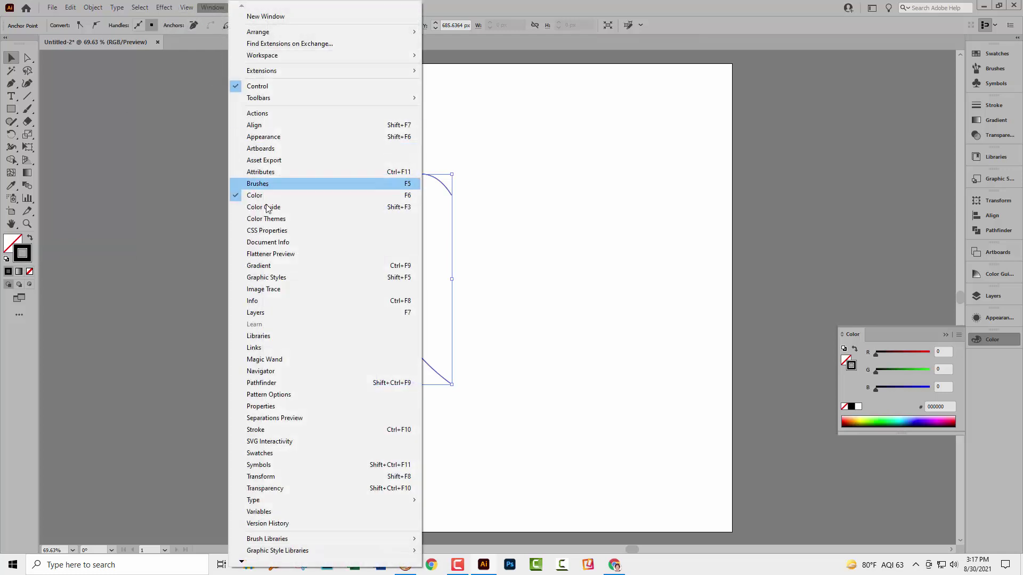
left_click(302, 137)
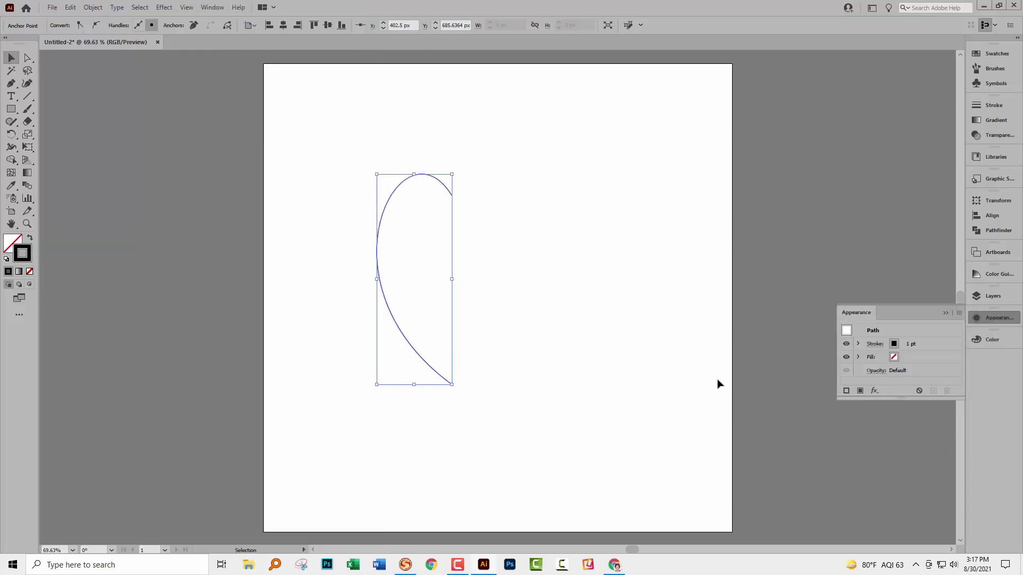
left_click(901, 341)
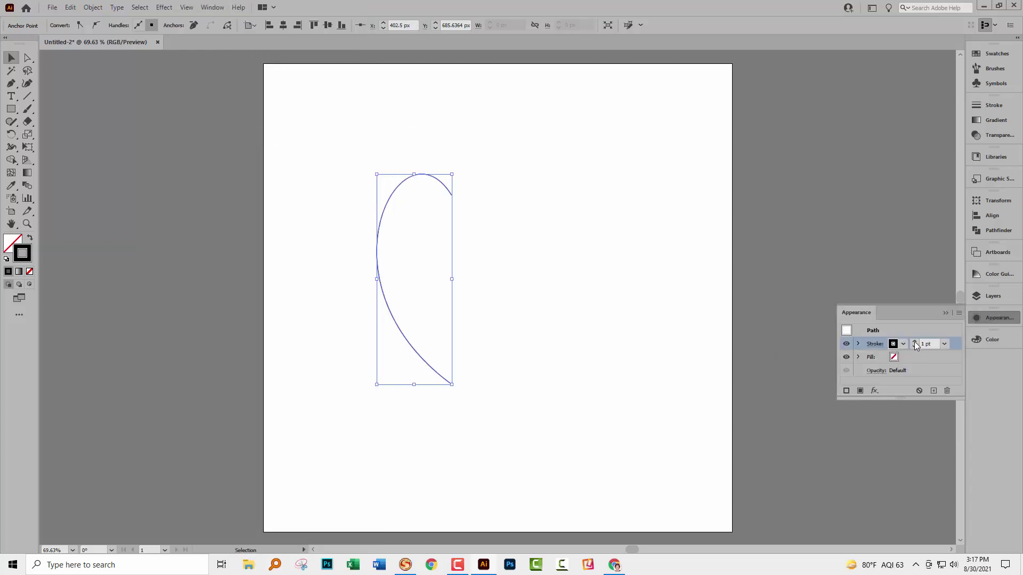
left_click(915, 343)
left_click(915, 343)
left_click(915, 342)
left_click(915, 342)
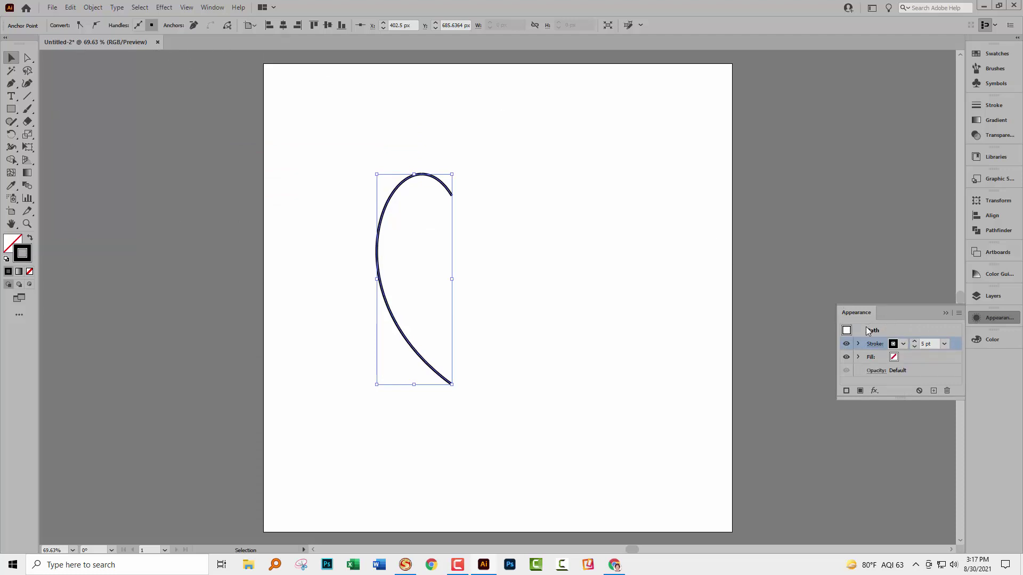
left_click(345, 195)
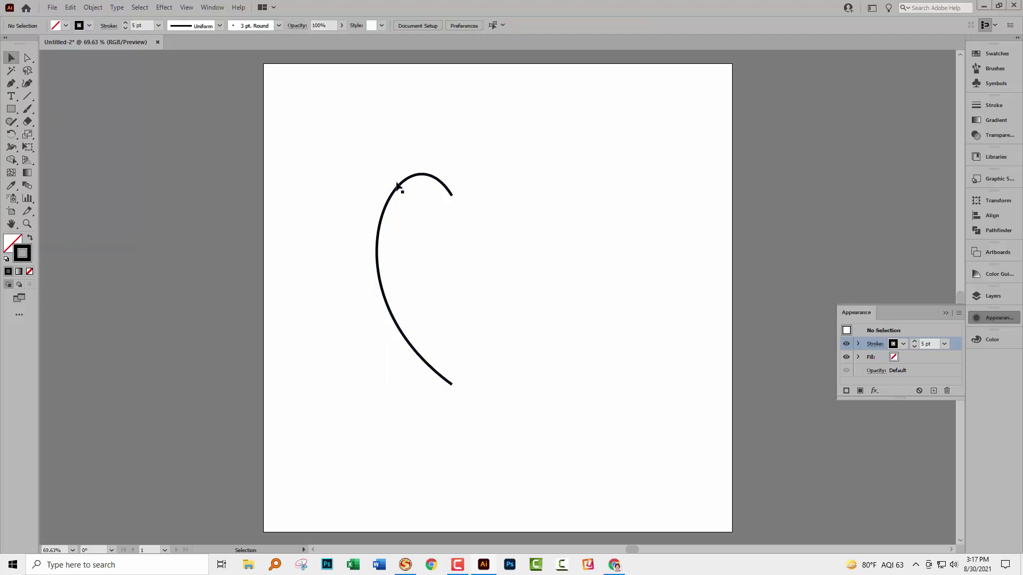
left_click(945, 313)
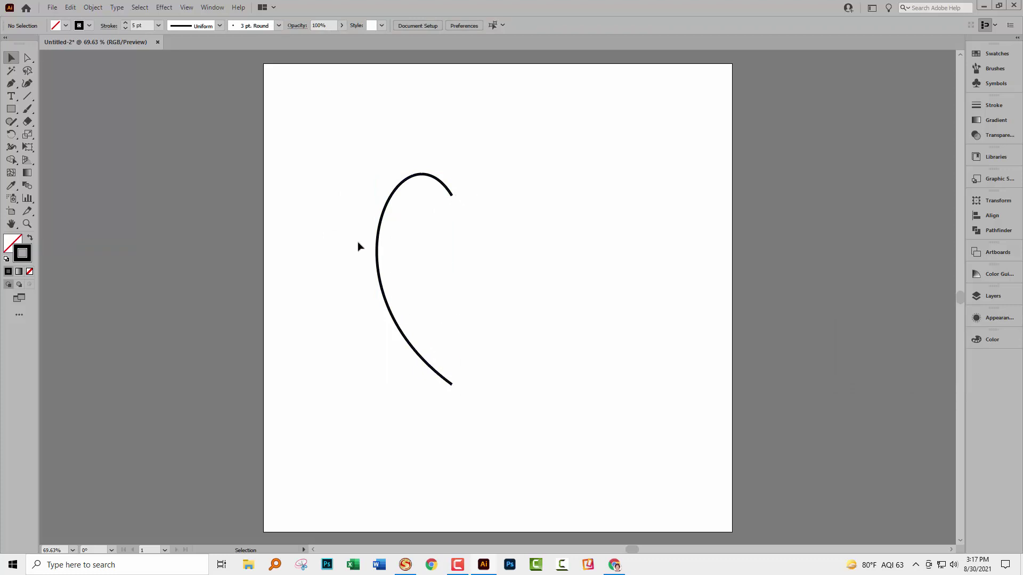
Step: Move only the curve's upper end anchor out of line with the lower one, to about X 434.5 px, Y 300.5 px
left_click(28, 58)
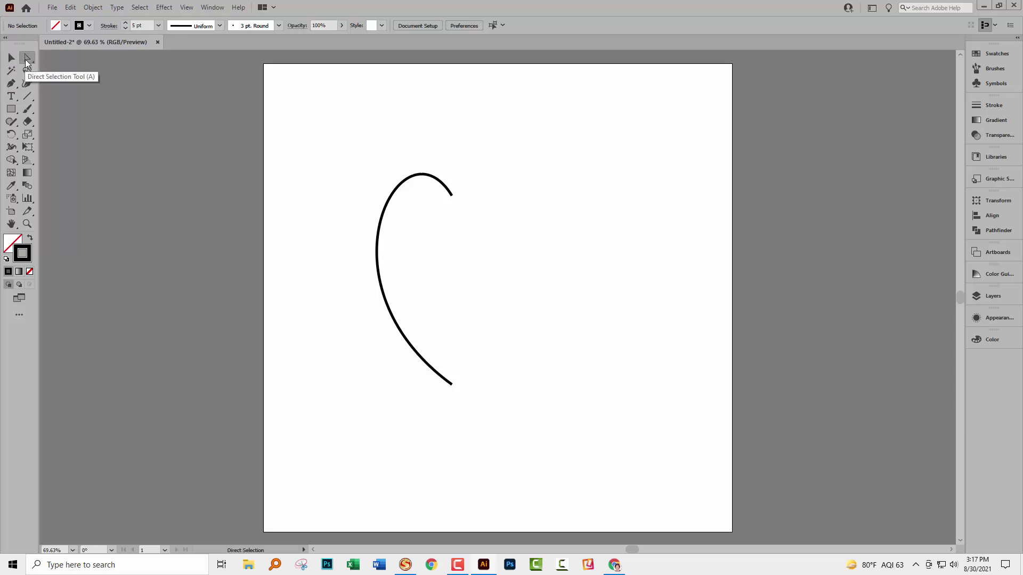
left_click(453, 197)
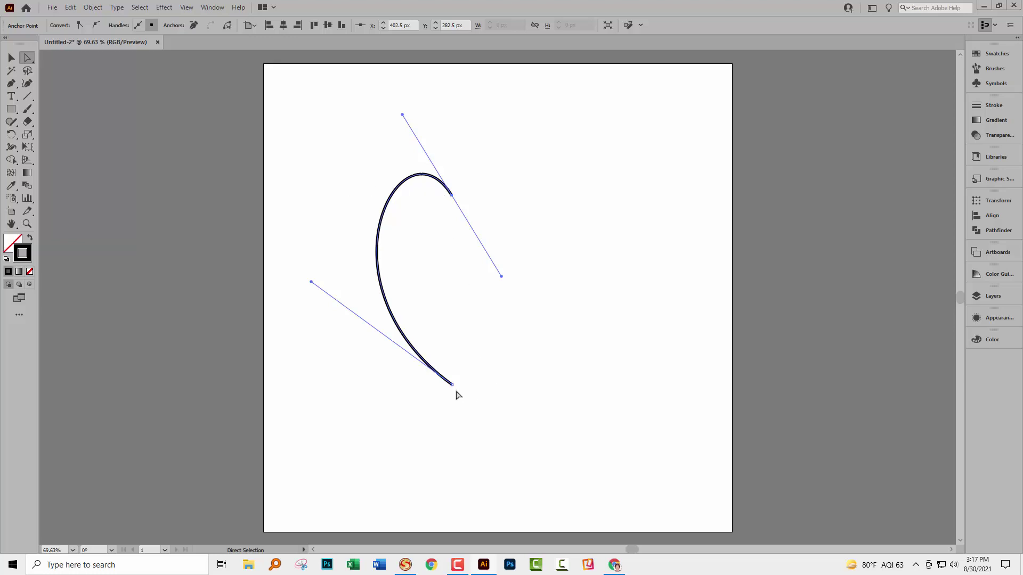
left_click_drag(452, 386, 454, 389)
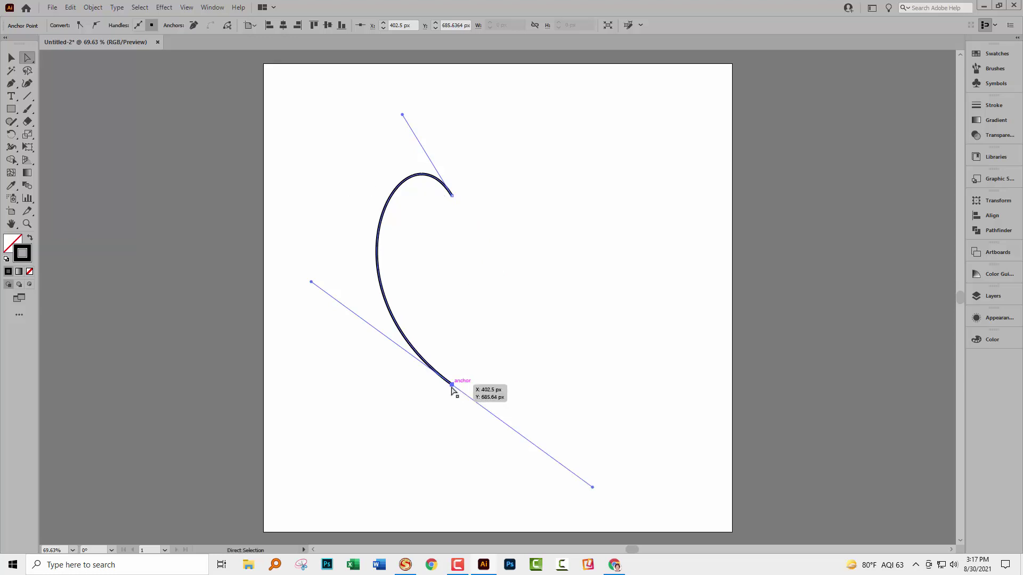
left_click(452, 197)
left_click_drag(454, 200, 467, 208)
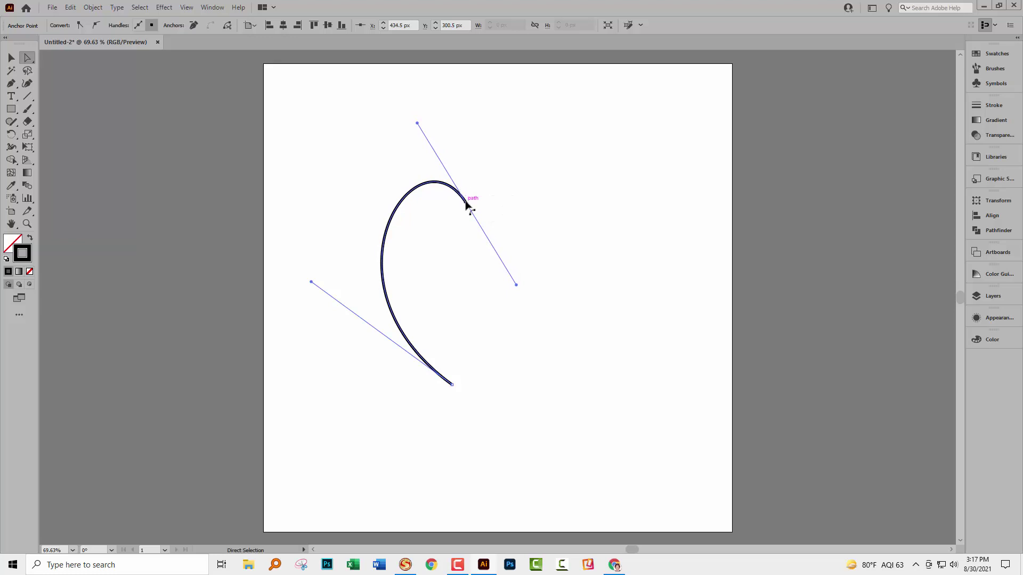
left_click(452, 385)
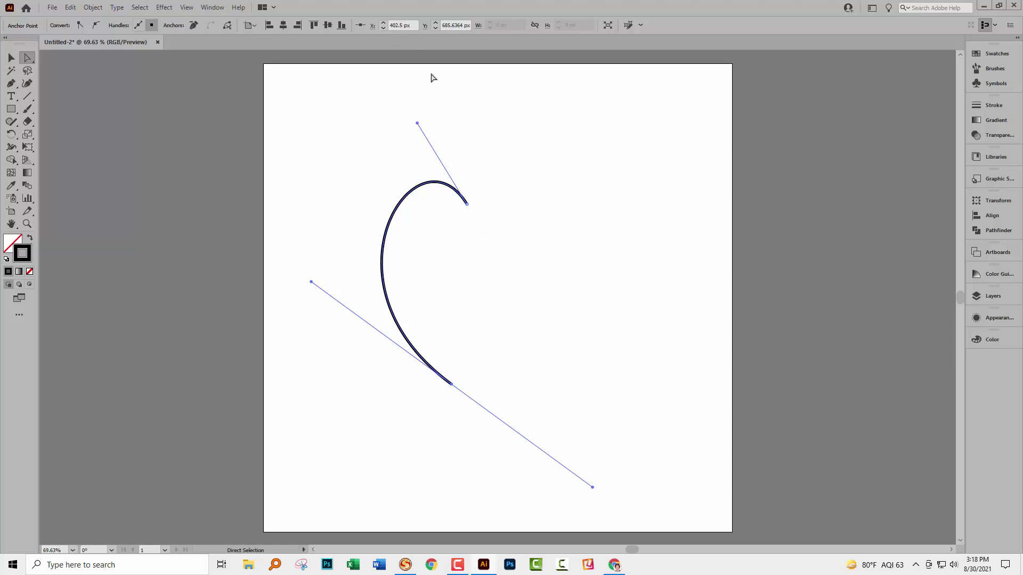
left_click(441, 124)
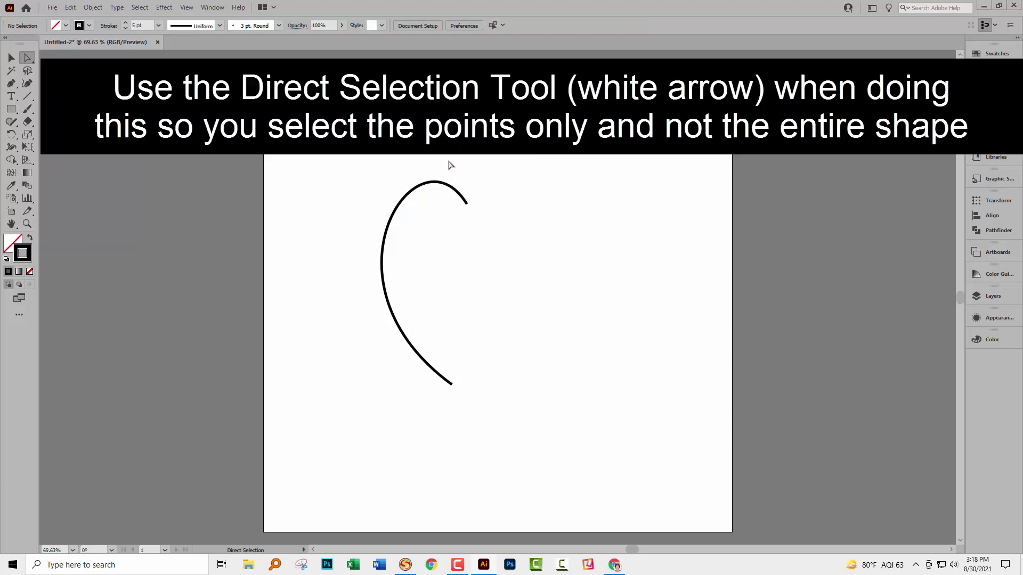
Step: Select both end anchors of the curve and average them on the vertical axis
left_click_drag(446, 171, 489, 421)
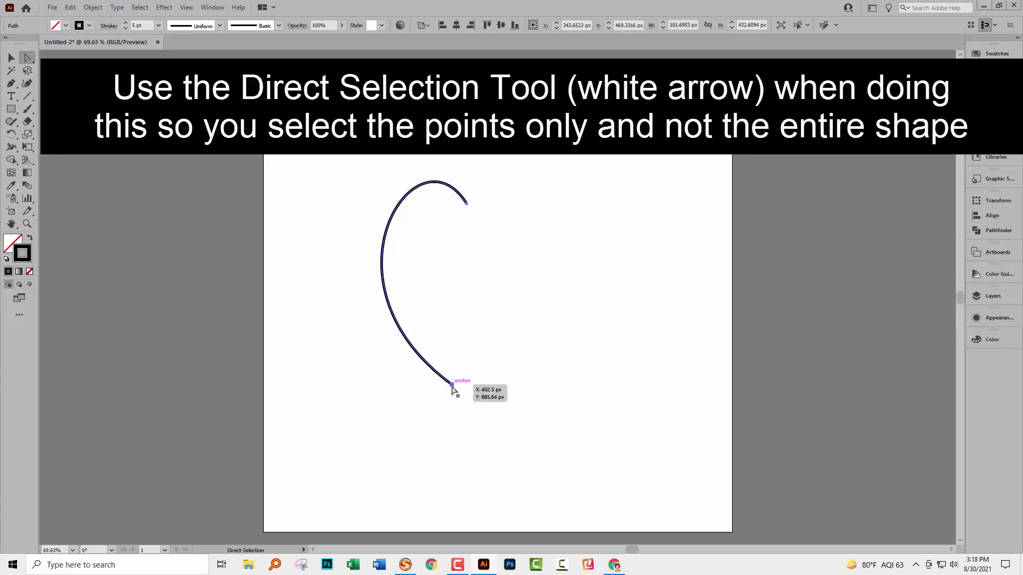
left_click(92, 7)
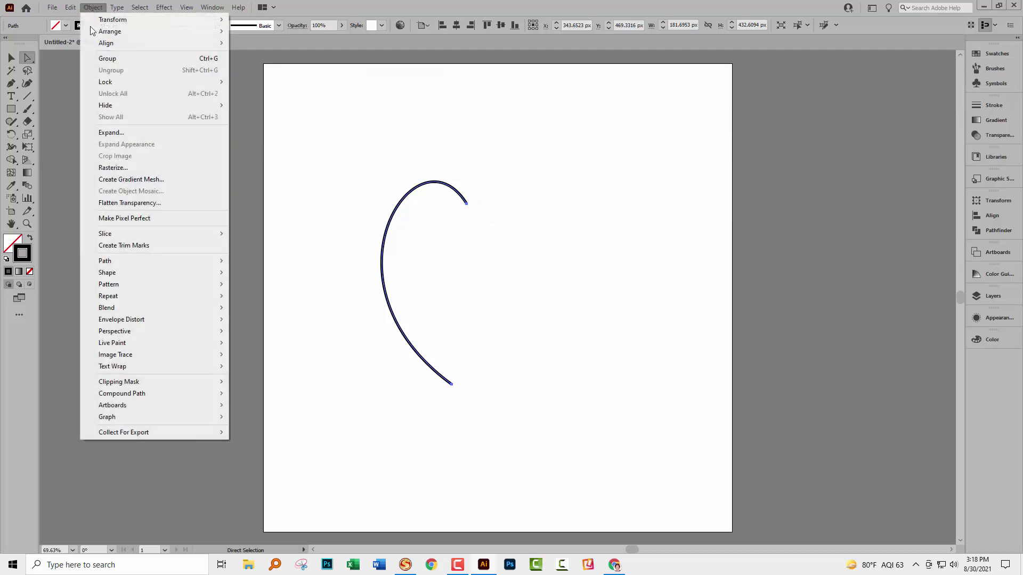
mouse_move(151, 263)
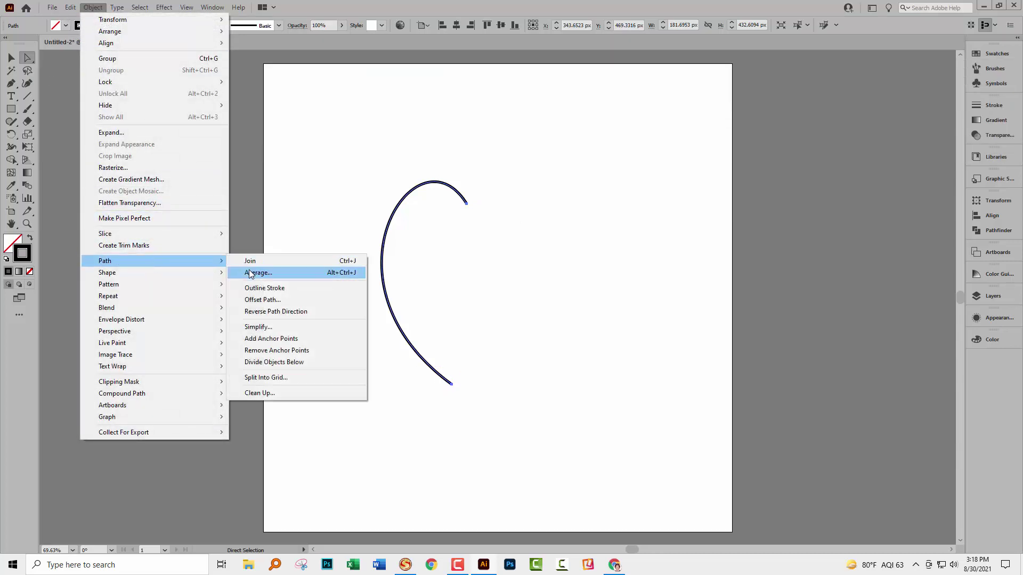
left_click(249, 273)
left_click_drag(482, 223, 601, 211)
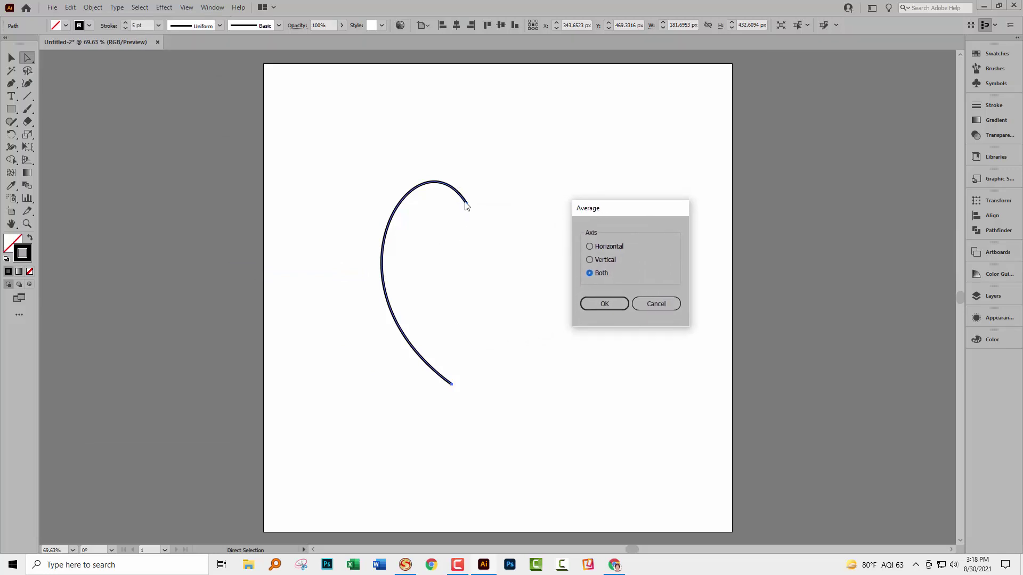
left_click(590, 260)
left_click(594, 304)
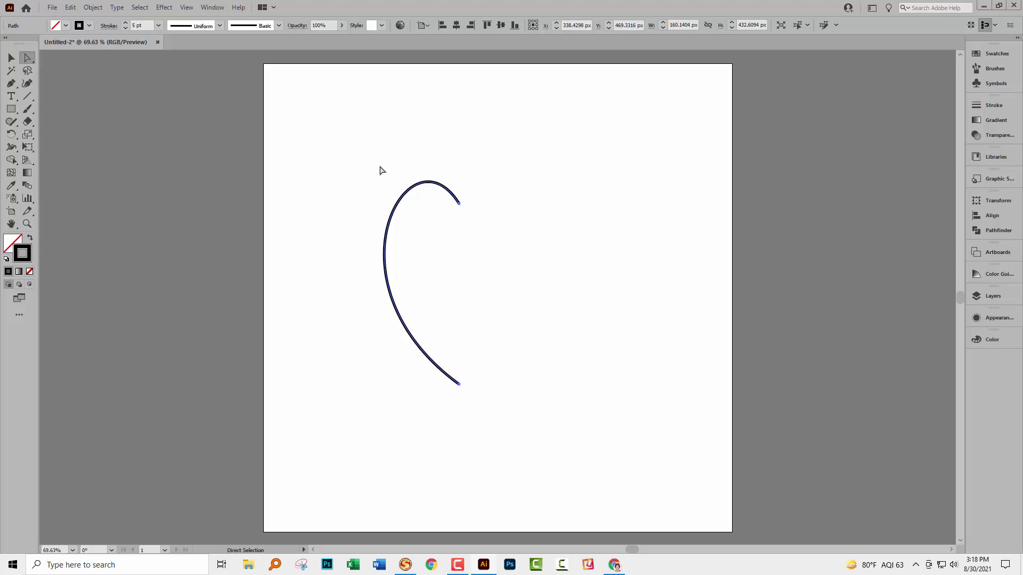
Step: Select the whole half-heart path and create a reflected copy of it across the vertical axis
left_click(12, 58)
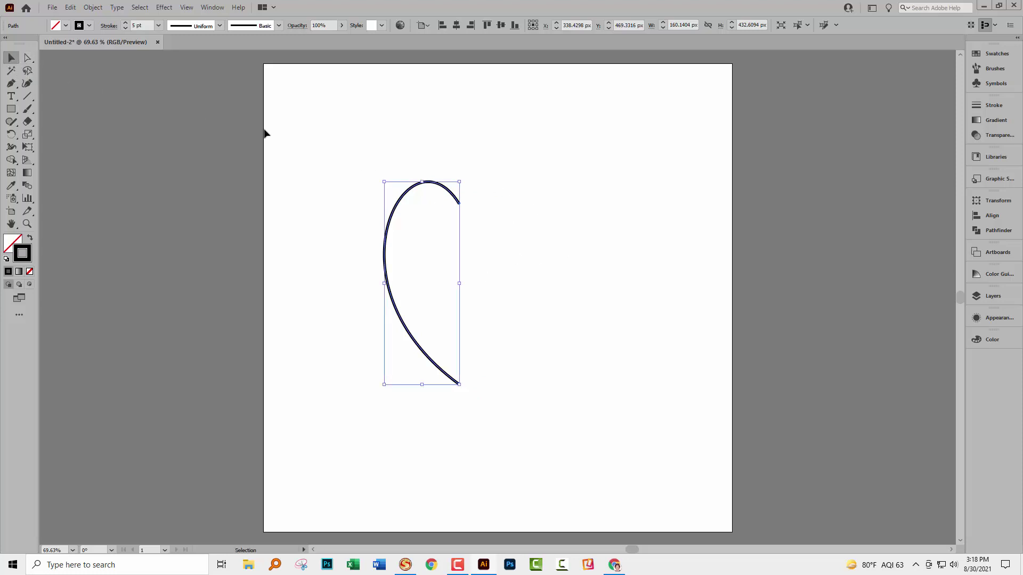
left_click(330, 151)
left_click_drag(432, 347, 481, 401)
left_click(93, 7)
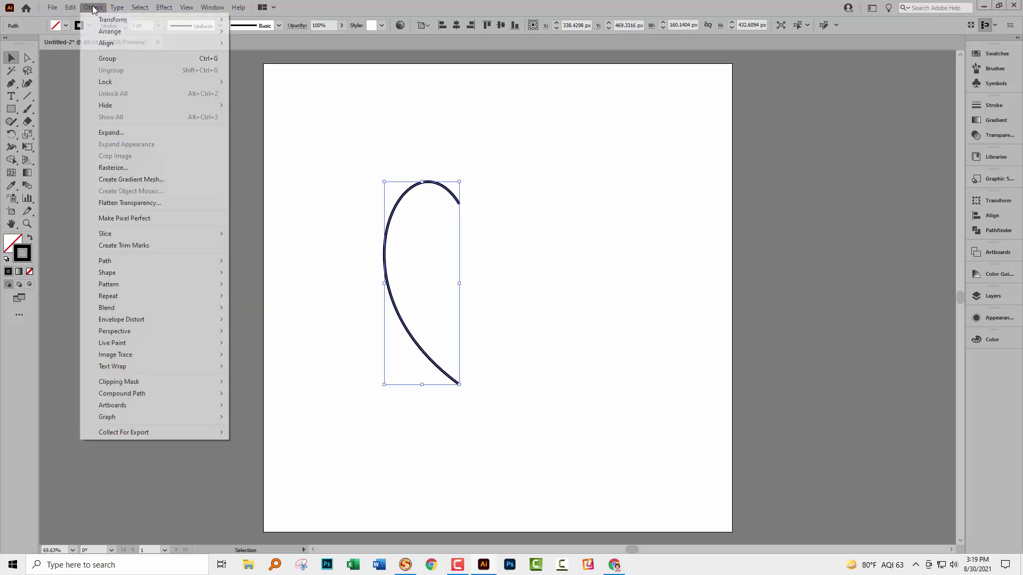
mouse_move(116, 21)
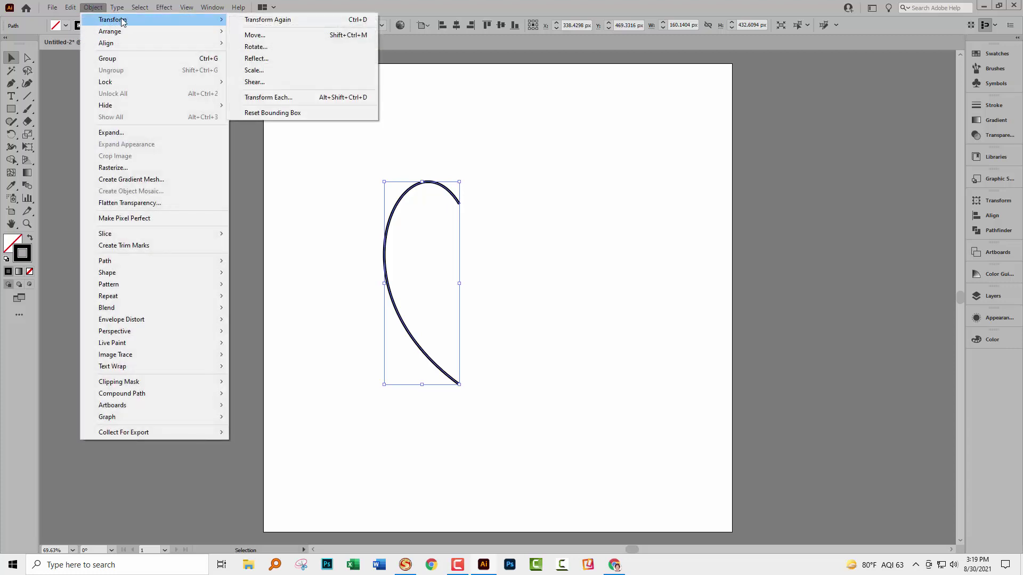
left_click(254, 58)
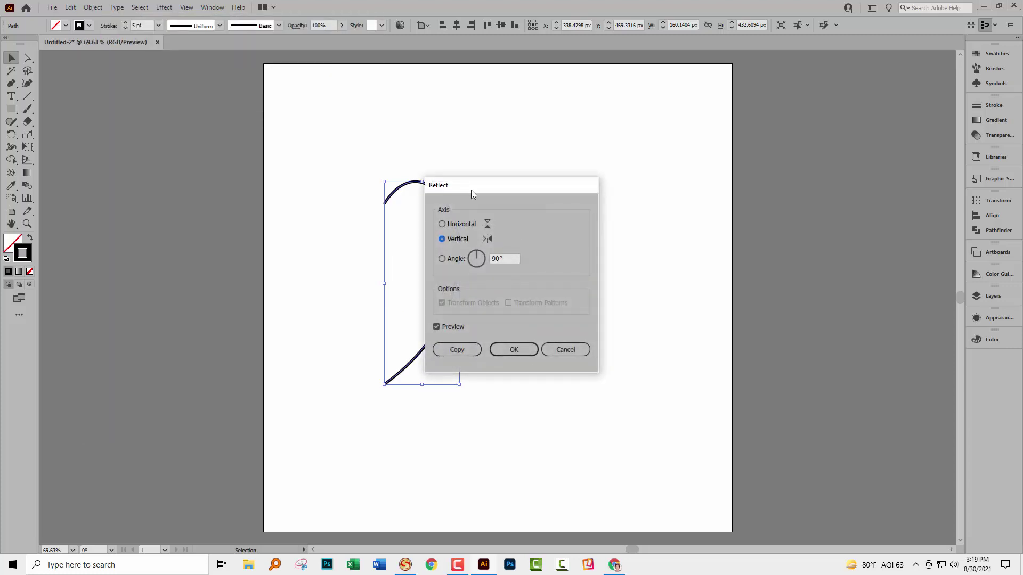
left_click_drag(471, 190, 638, 211)
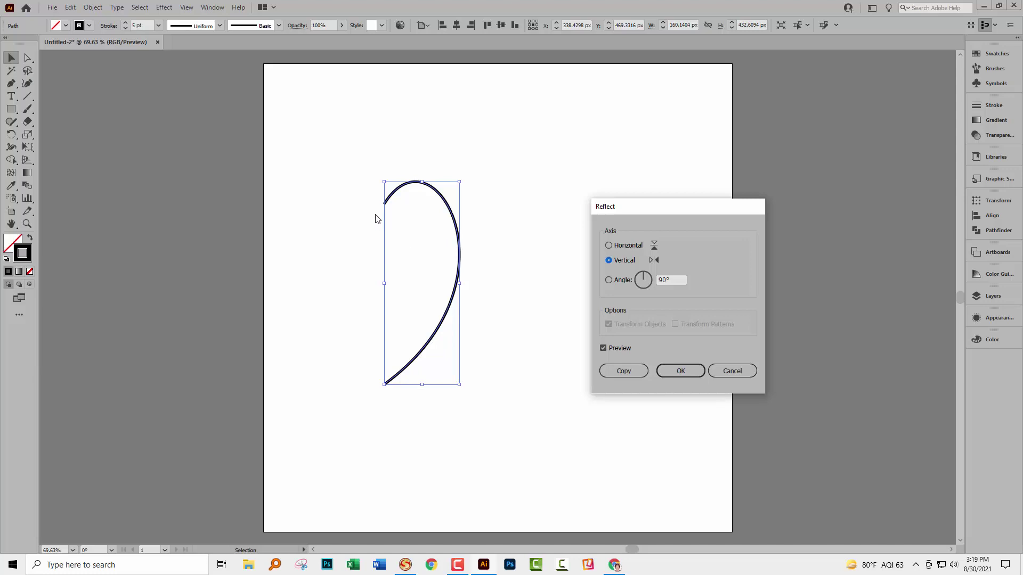
left_click(616, 370)
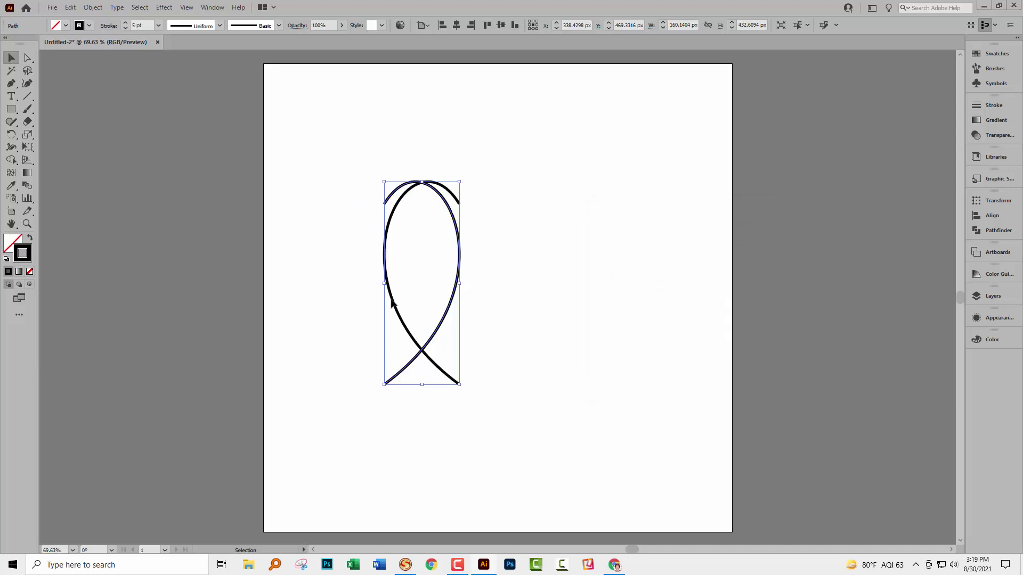
Step: Move the mirrored copy horizontally to the right of the original, leaving a small gap between the two heart halves
left_click(488, 277)
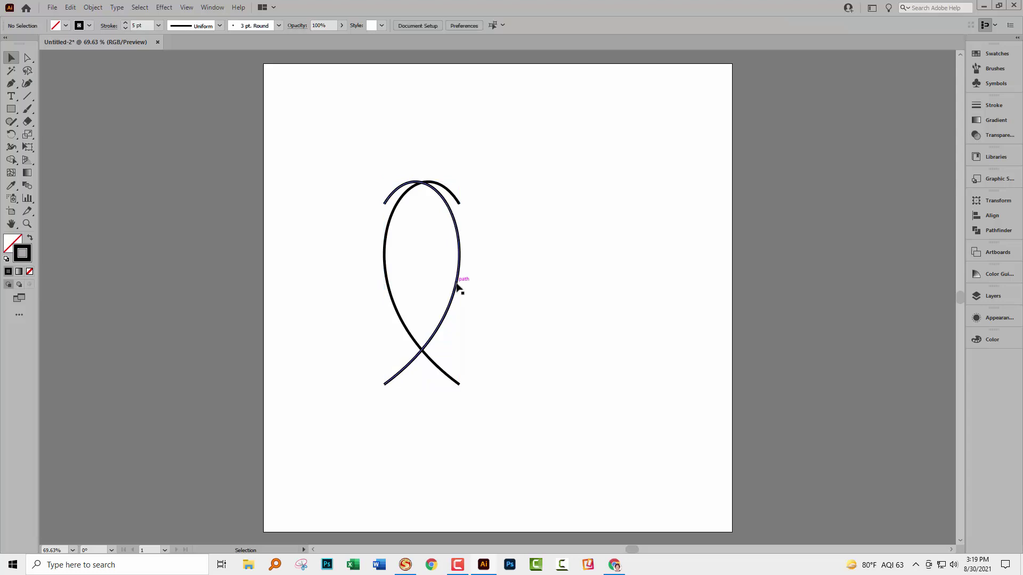
left_click_drag(453, 287, 549, 286)
left_click(580, 341)
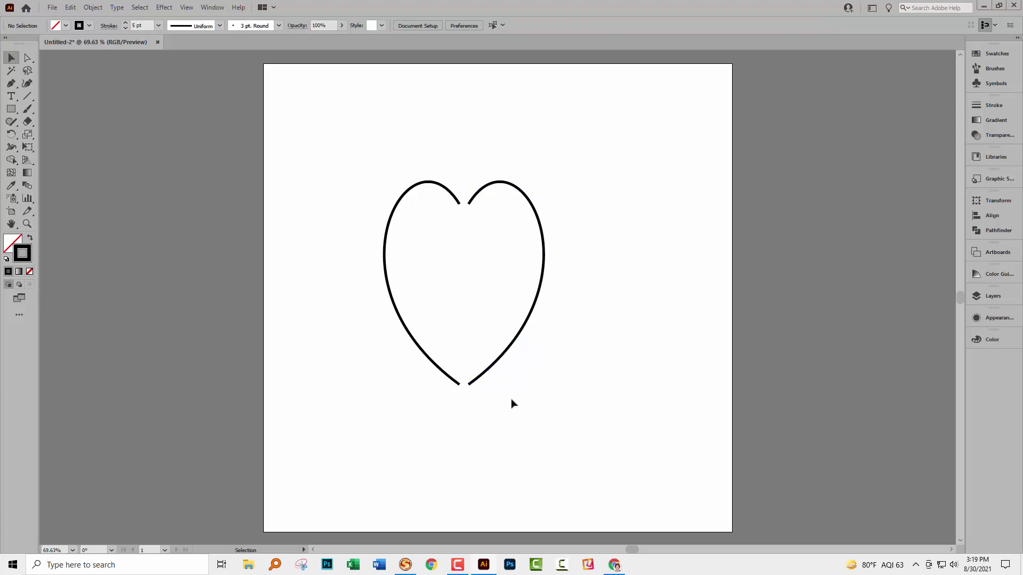
Step: Align both heart halves to the right half as key object and distribute their horizontal spacing at 0
left_click_drag(354, 125, 578, 448)
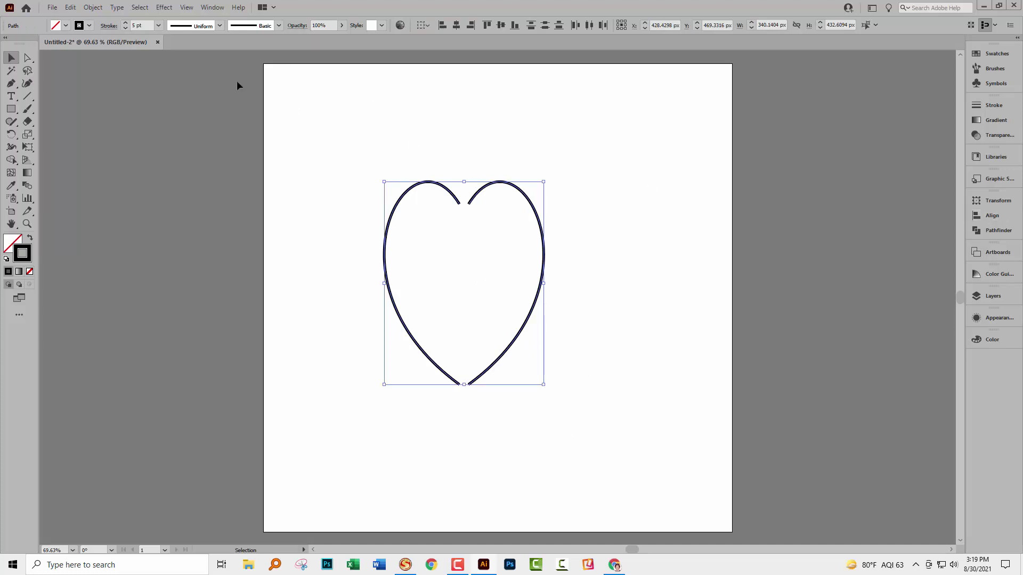
left_click(212, 8)
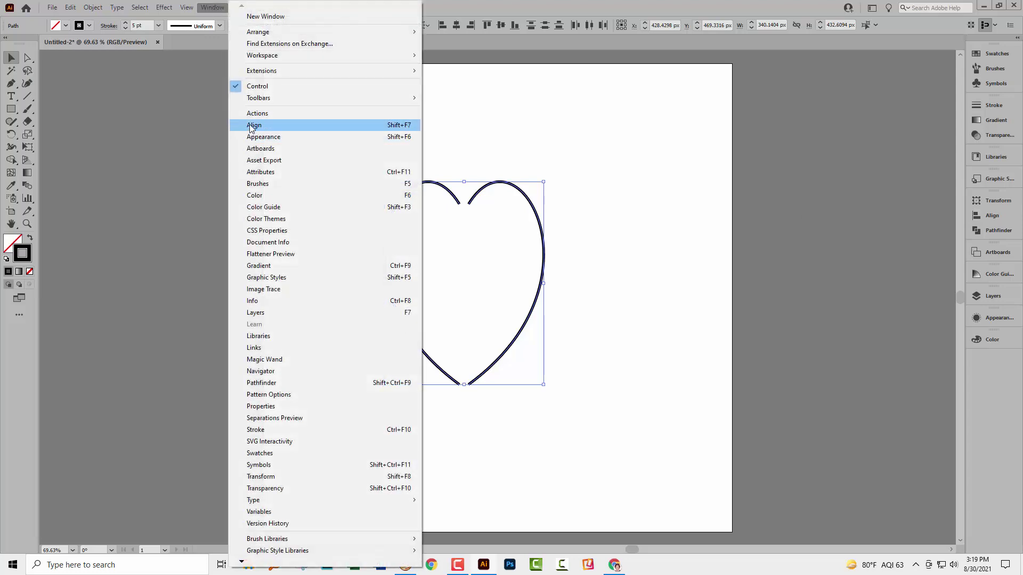
left_click(252, 126)
left_click_drag(890, 197, 604, 267)
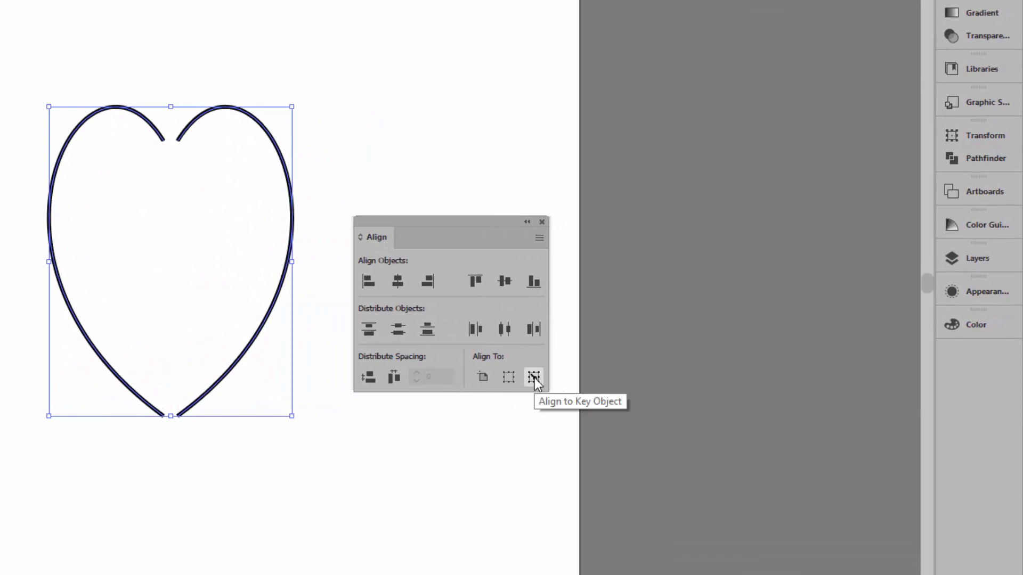
left_click(535, 378)
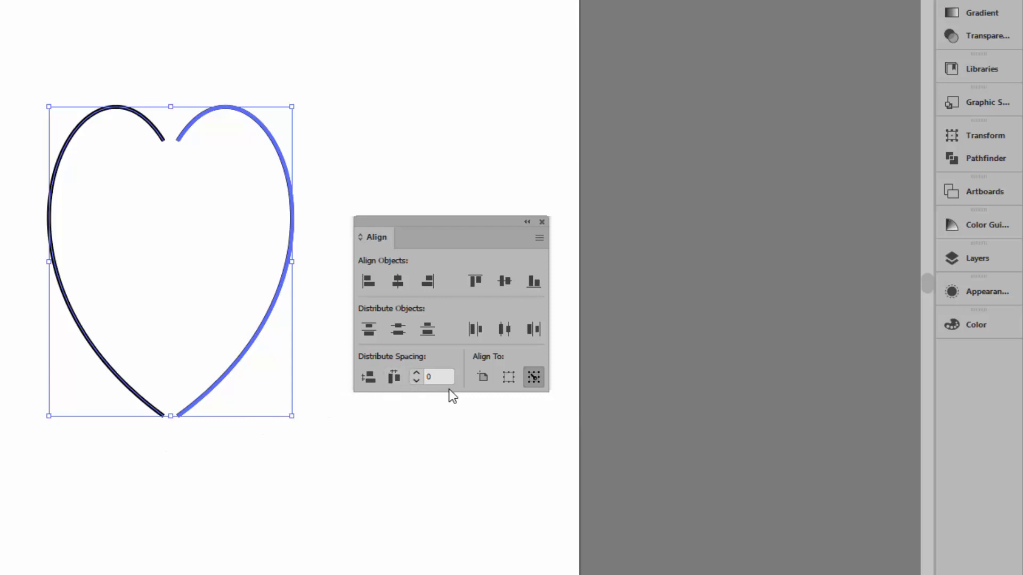
left_click(394, 376)
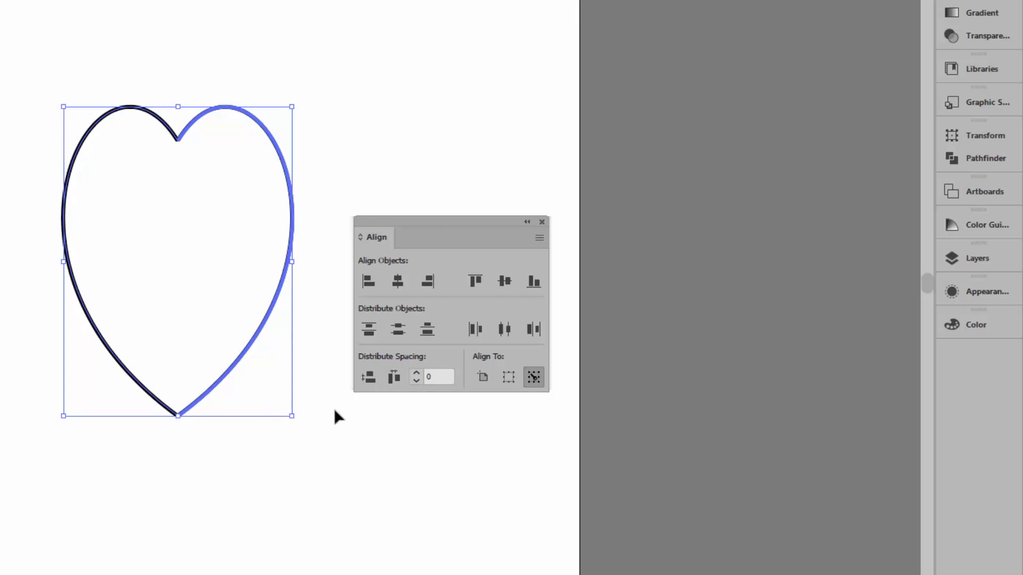
left_click(542, 222)
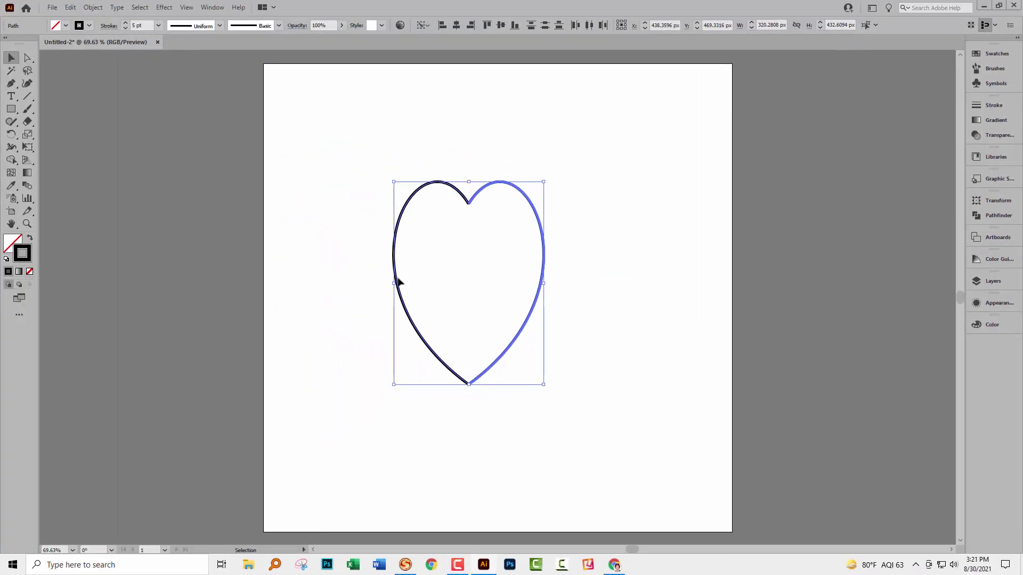
Step: Join the two touching heart halves and deselect the result
left_click(91, 7)
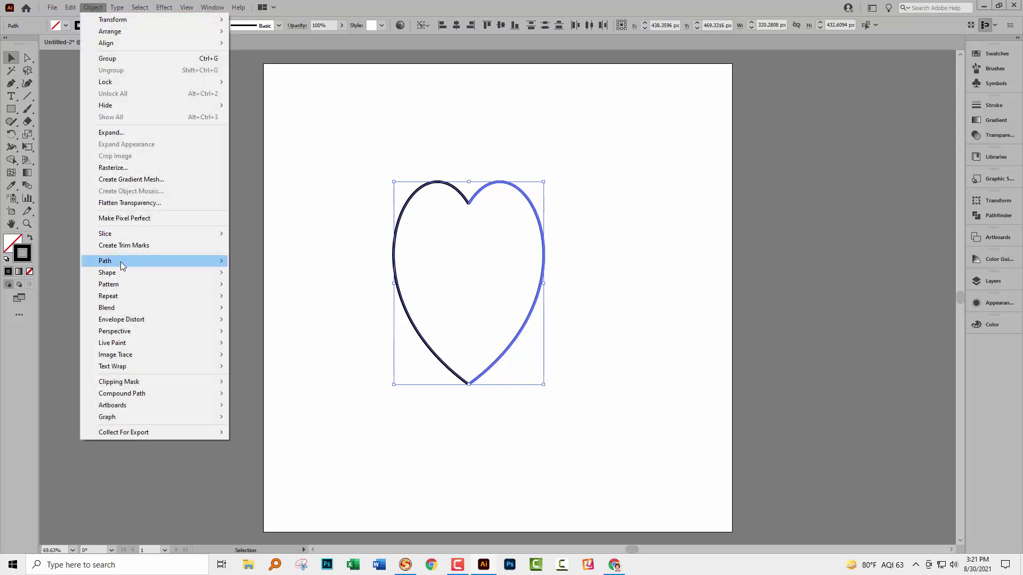
mouse_move(123, 262)
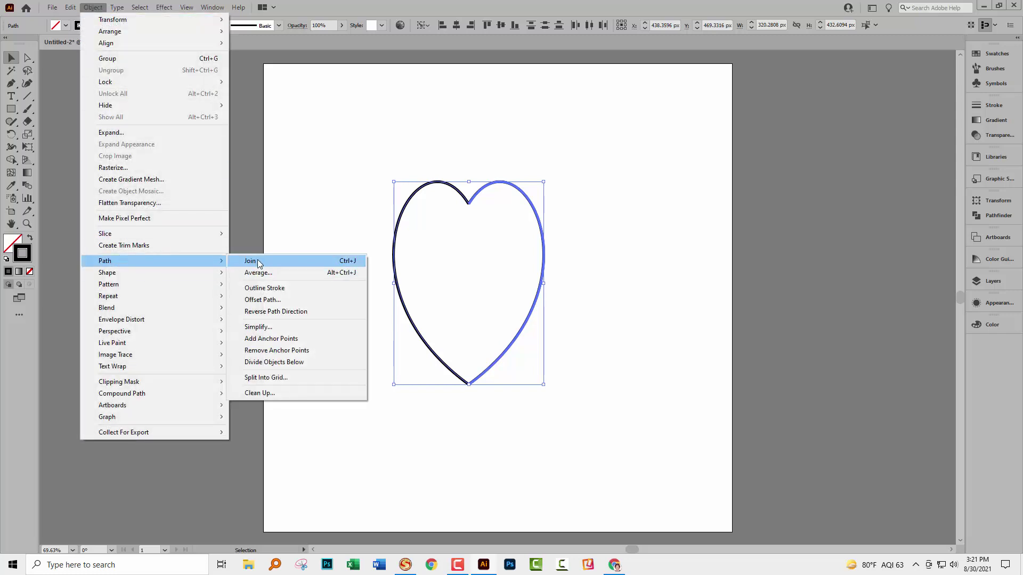
left_click(250, 261)
left_click(496, 404)
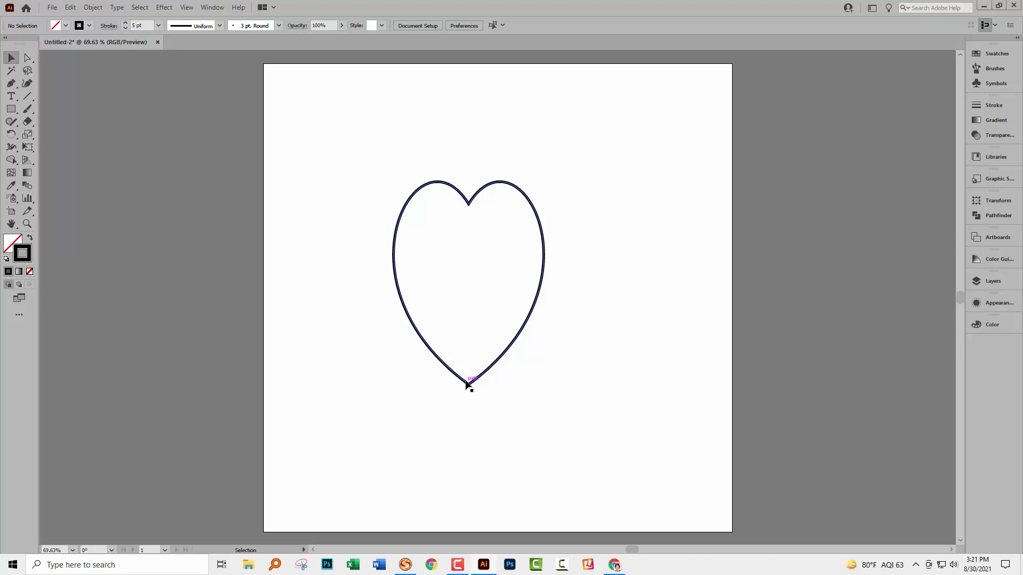
Step: Inspect the heart's bottom tip and top notch up close, checking the notch's anchor point and handles, and deselect the path with the whole artboard in view
key("z")
left_click_drag(468, 384, 502, 445)
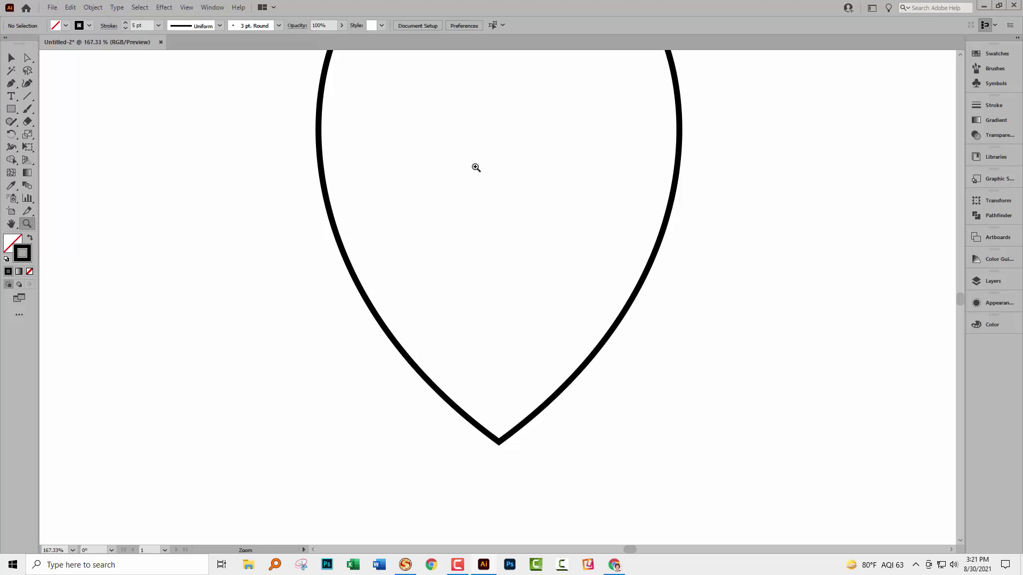
left_click_drag(497, 114, 496, 329)
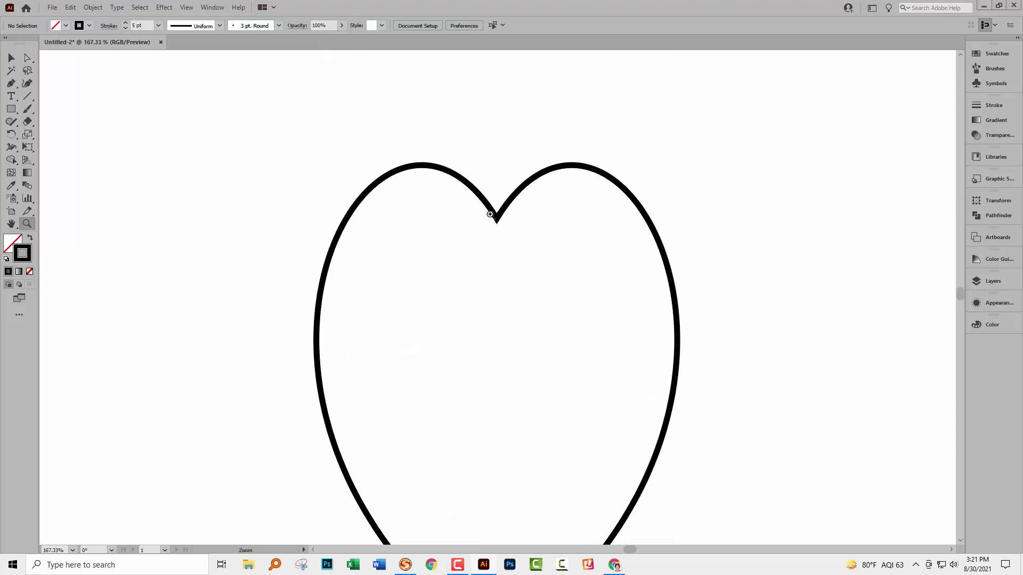
left_click(27, 58)
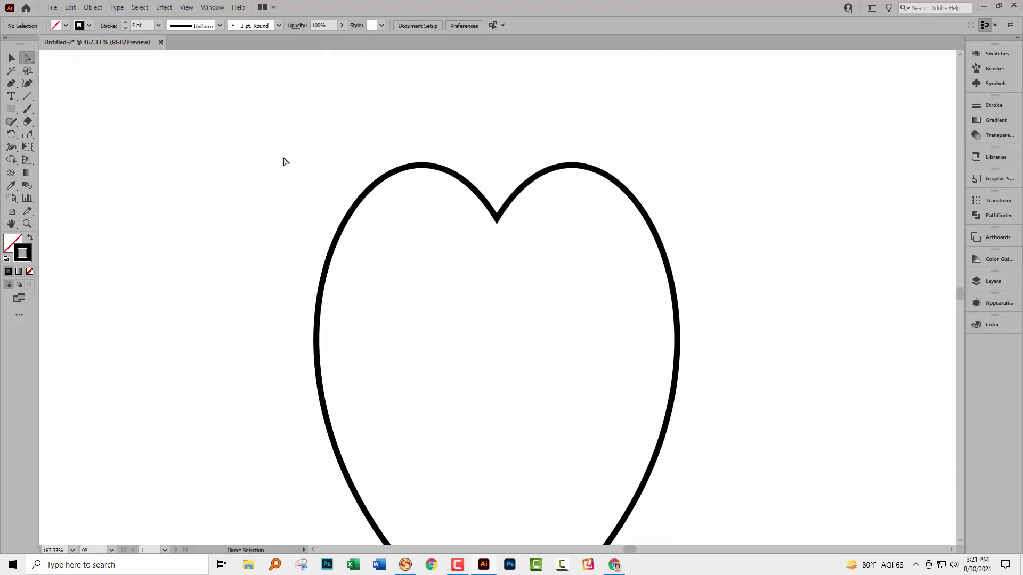
left_click(497, 218)
left_click(496, 218)
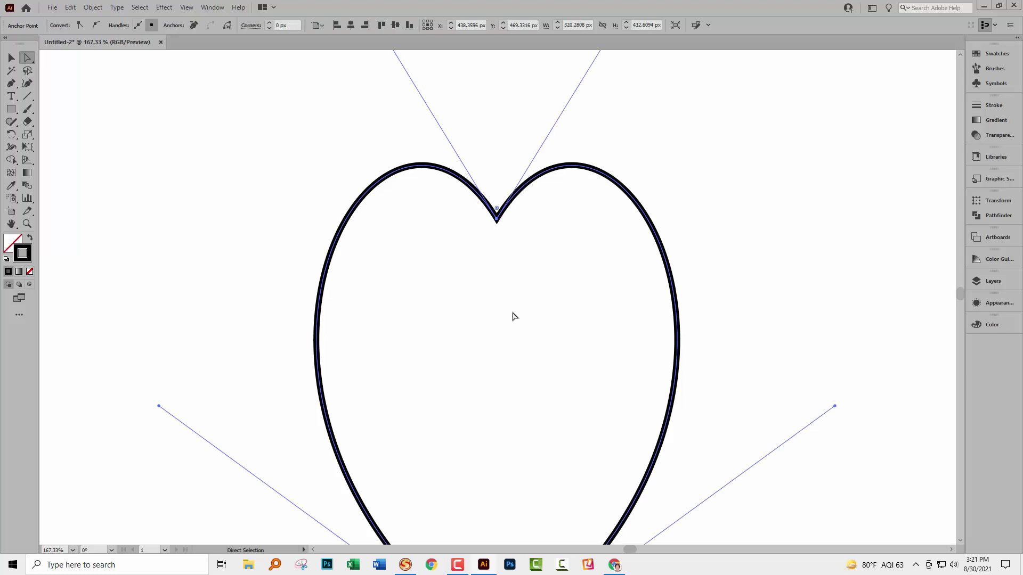
left_click_drag(513, 317, 496, 217)
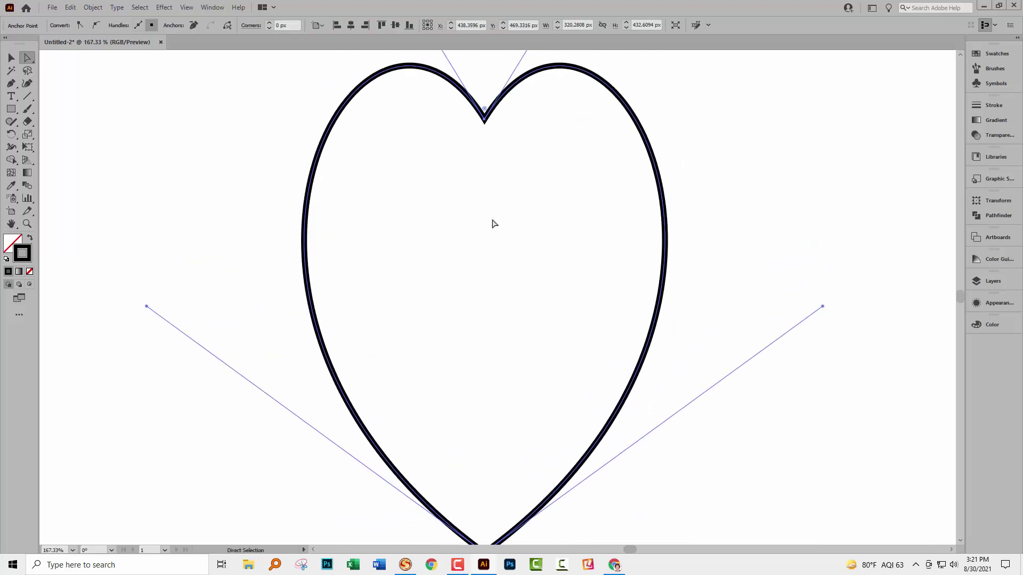
key("ctrl+0")
left_click(302, 129)
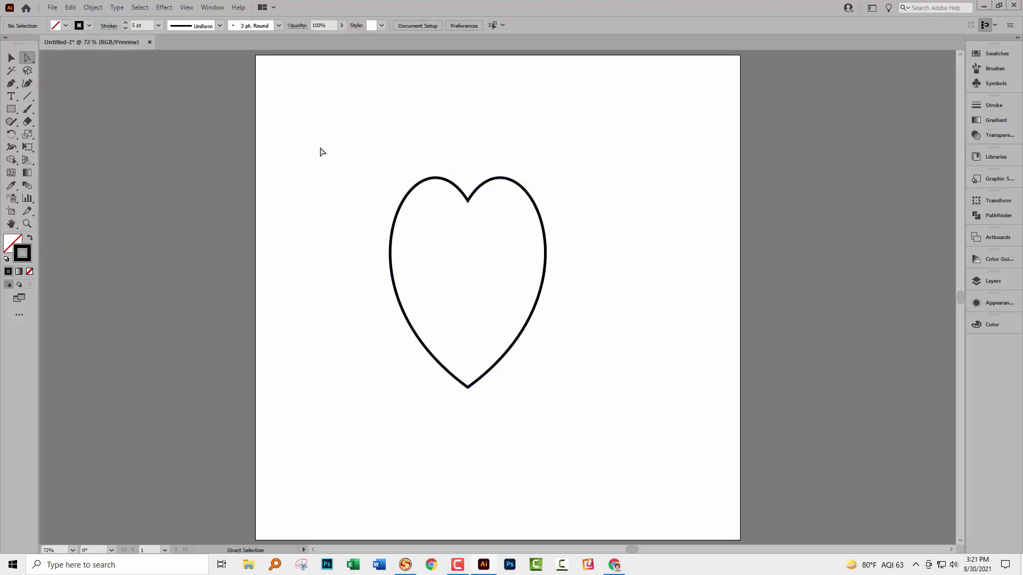